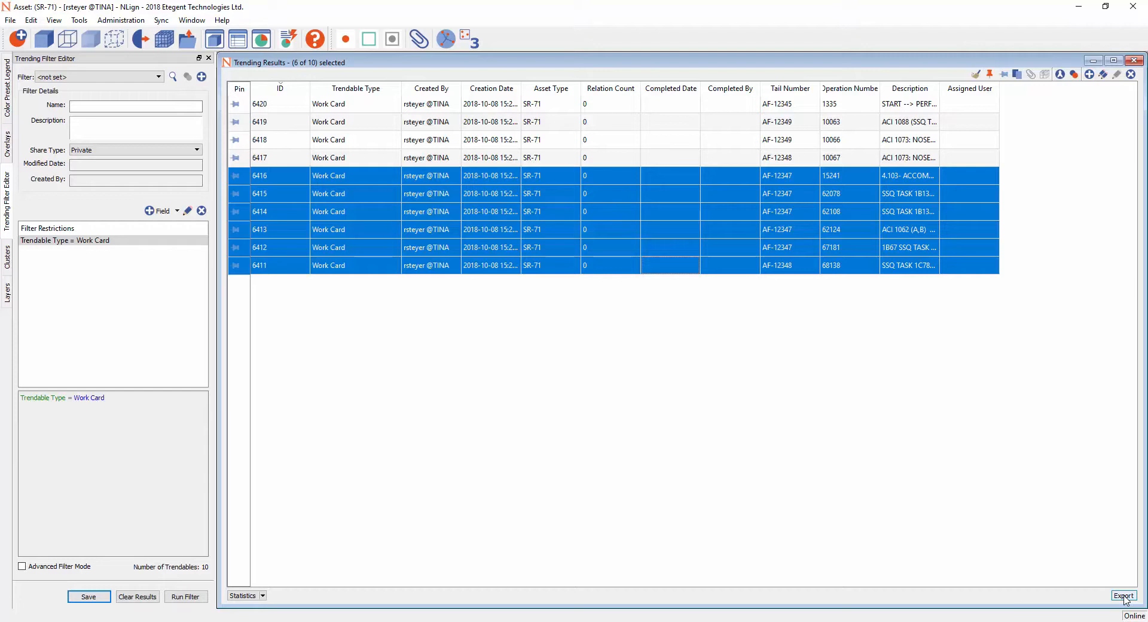
- Start a trendable export and set its destination to a CSV file named test in the desktop's Tutorial_Export folder
{"action": "left_click", "coordinate": [1125, 597]}
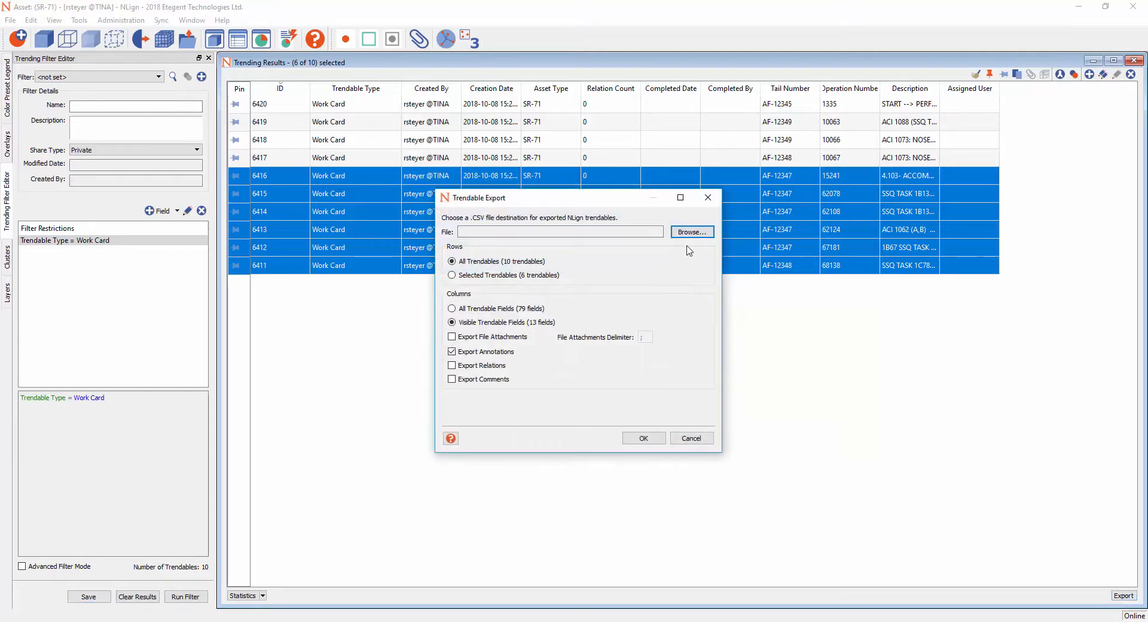
{"action": "left_click", "coordinate": [692, 232]}
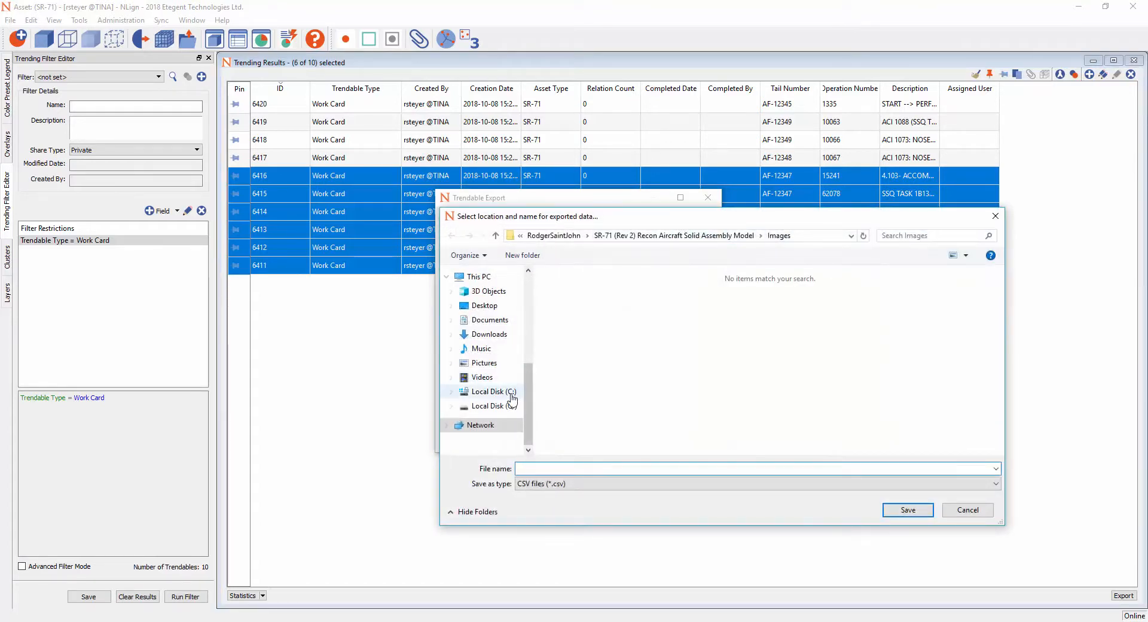
{"action": "scroll", "coordinate": [511, 388], "scroll_direction": "up", "scroll_amount": 2}
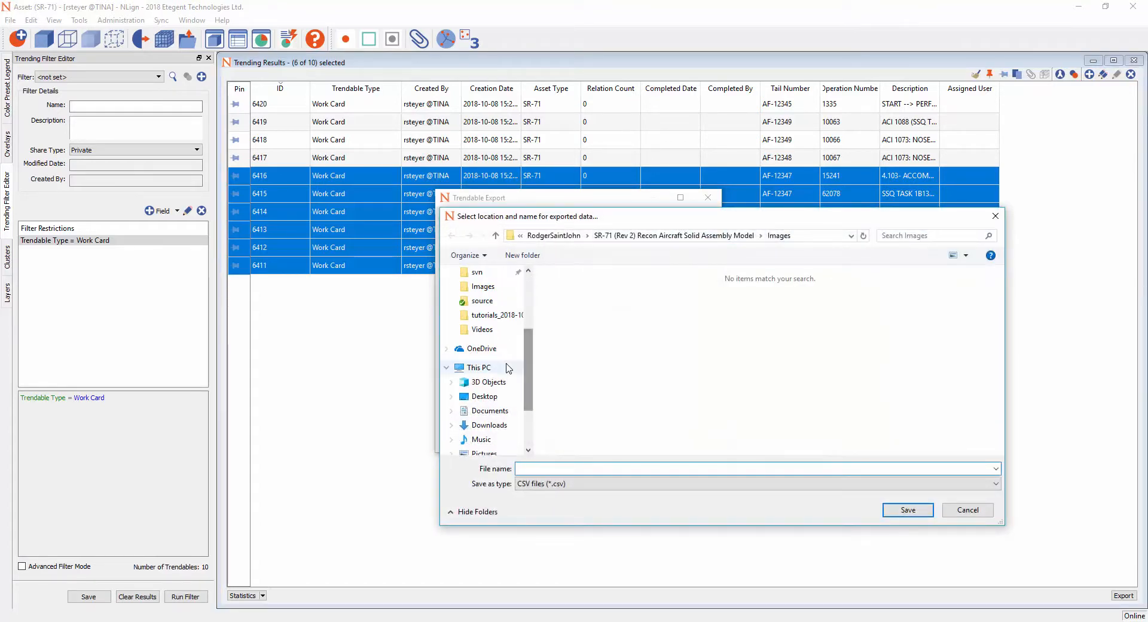
{"action": "left_click", "coordinate": [484, 397]}
{"action": "double_click", "coordinate": [603, 303]}
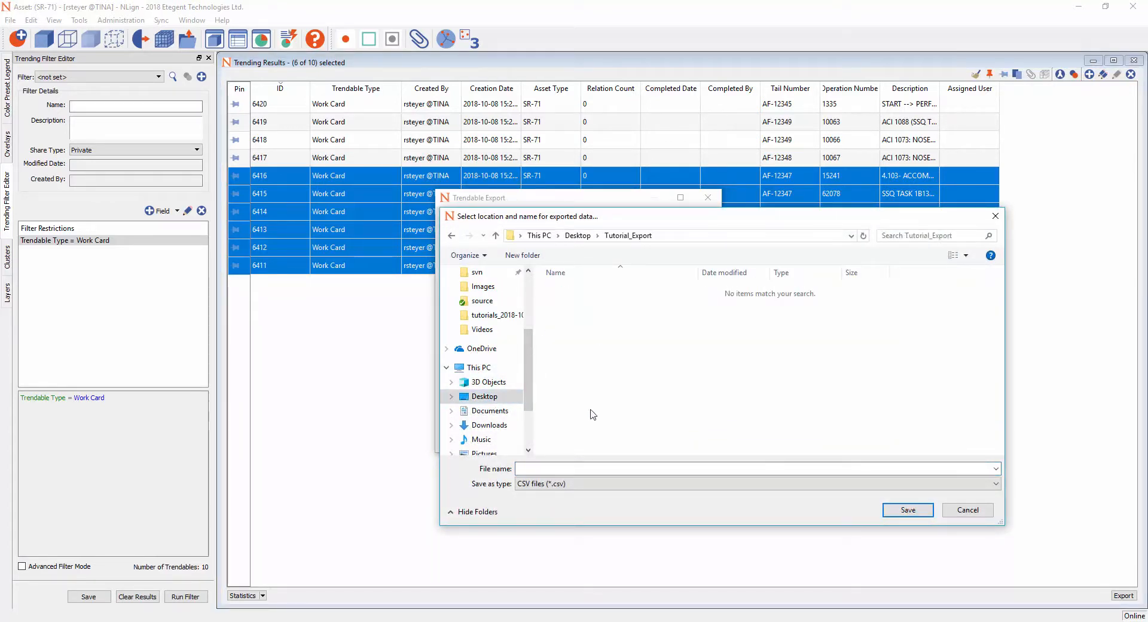
{"action": "left_click", "coordinate": [588, 470]}
{"action": "type", "text": "test"}
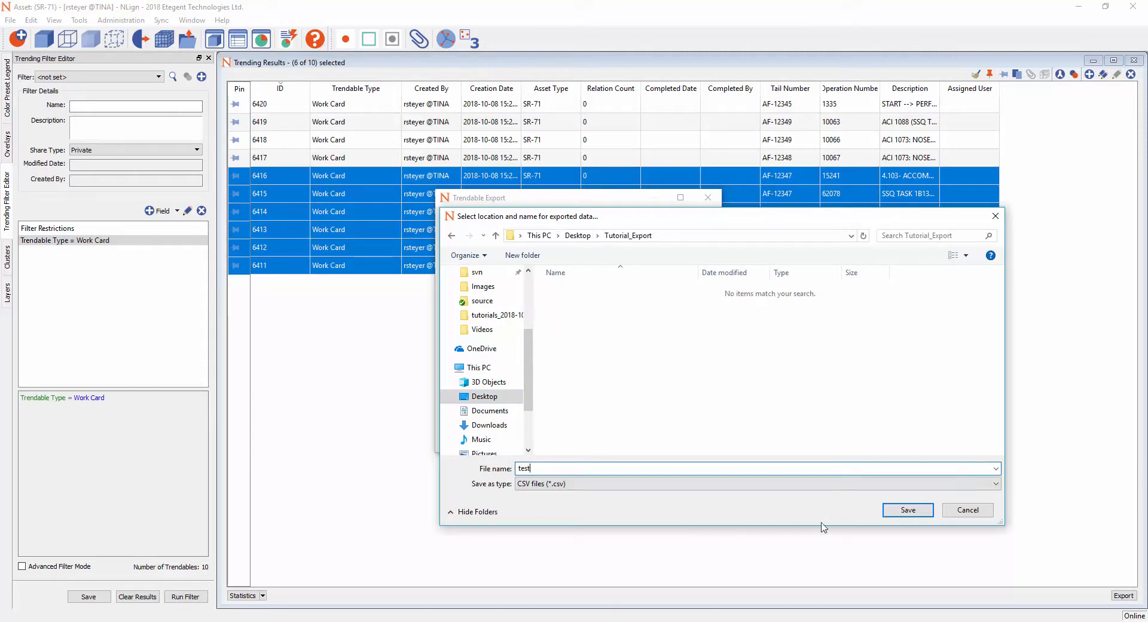
{"action": "left_click", "coordinate": [909, 510]}
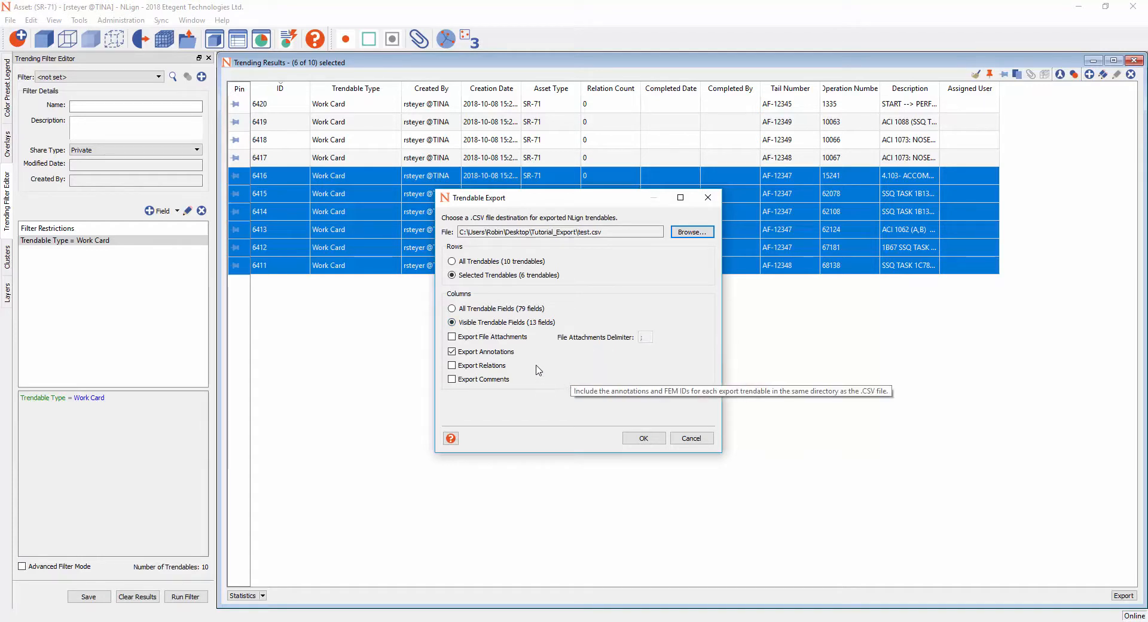
- Export only the selected trendables with their visible fields, including file attachments and leaving out annotations
{"action": "left_click", "coordinate": [452, 338]}
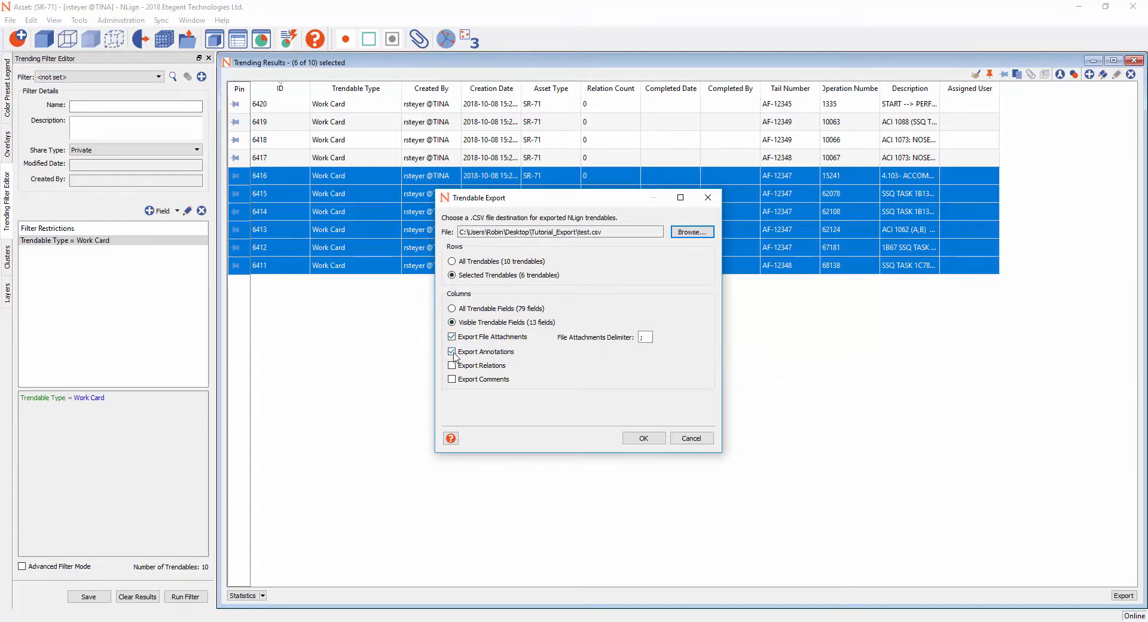
{"action": "left_click", "coordinate": [453, 353]}
{"action": "left_click", "coordinate": [643, 438]}
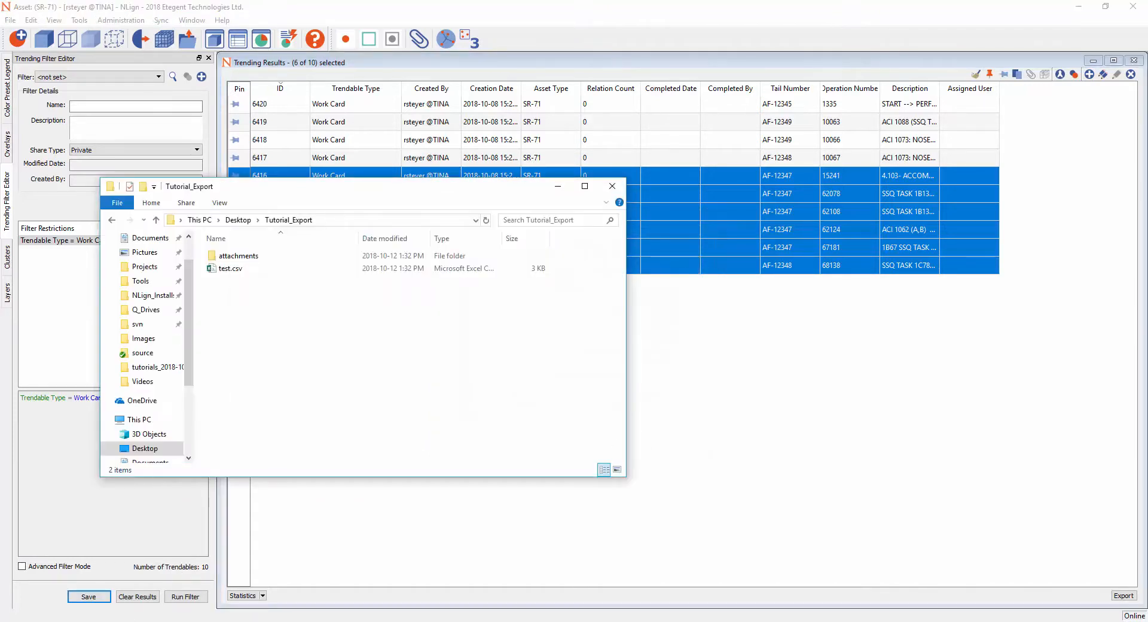
- Open the exported test.csv in Excel and the attachments folder, and widen the Filename column to examine the attachment paths
{"action": "double_click", "coordinate": [227, 270]}
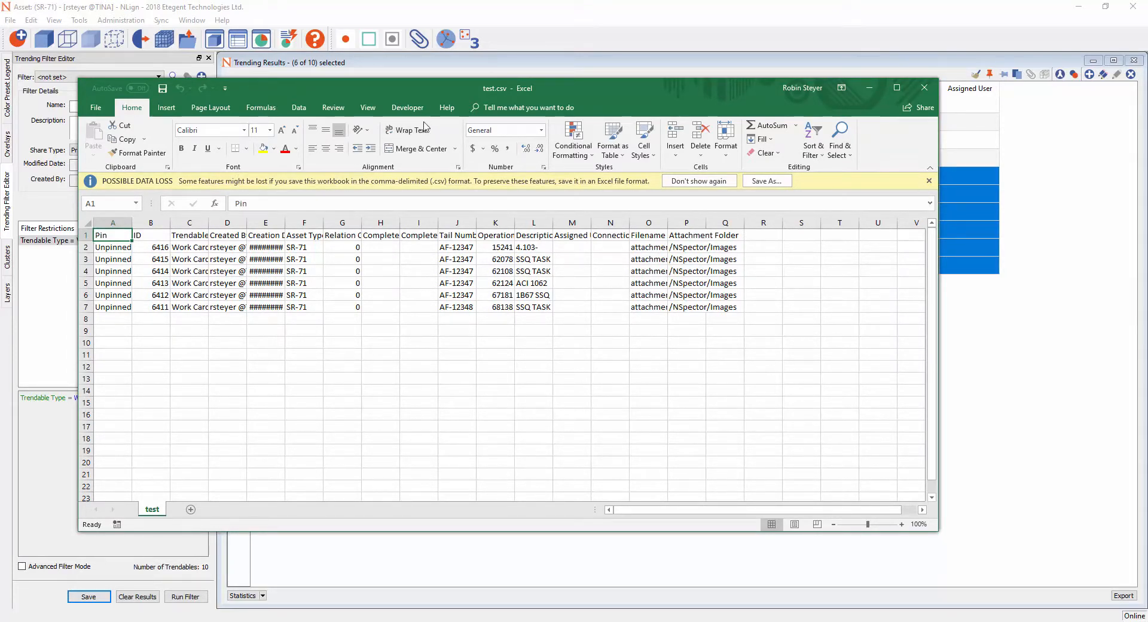
{"action": "key", "text": "alt+Tab"}
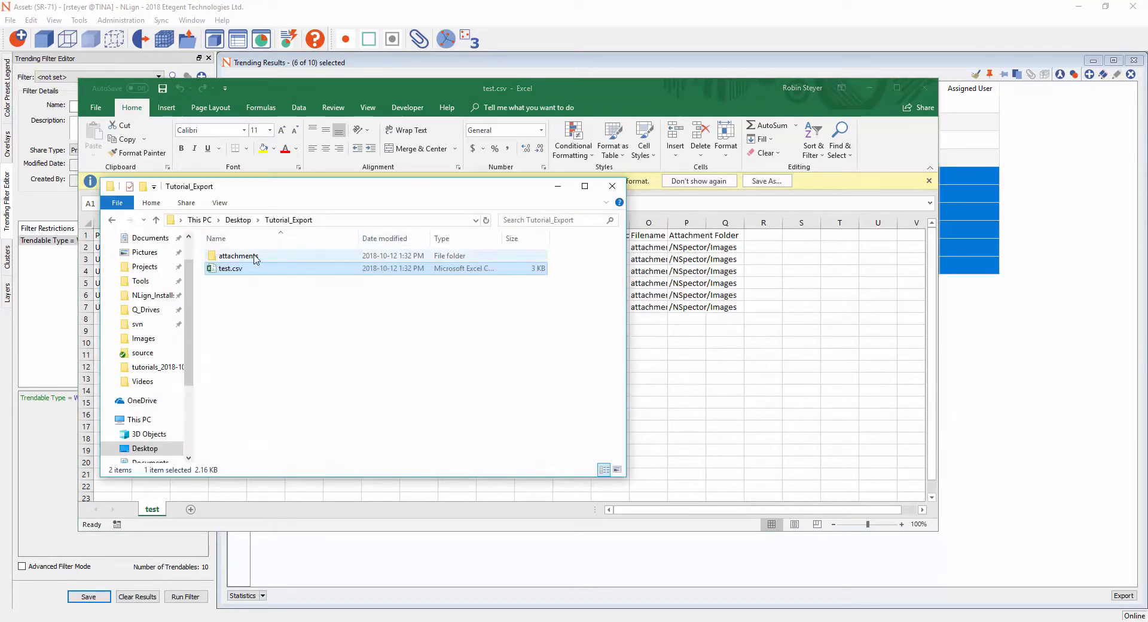
{"action": "double_click", "coordinate": [255, 258]}
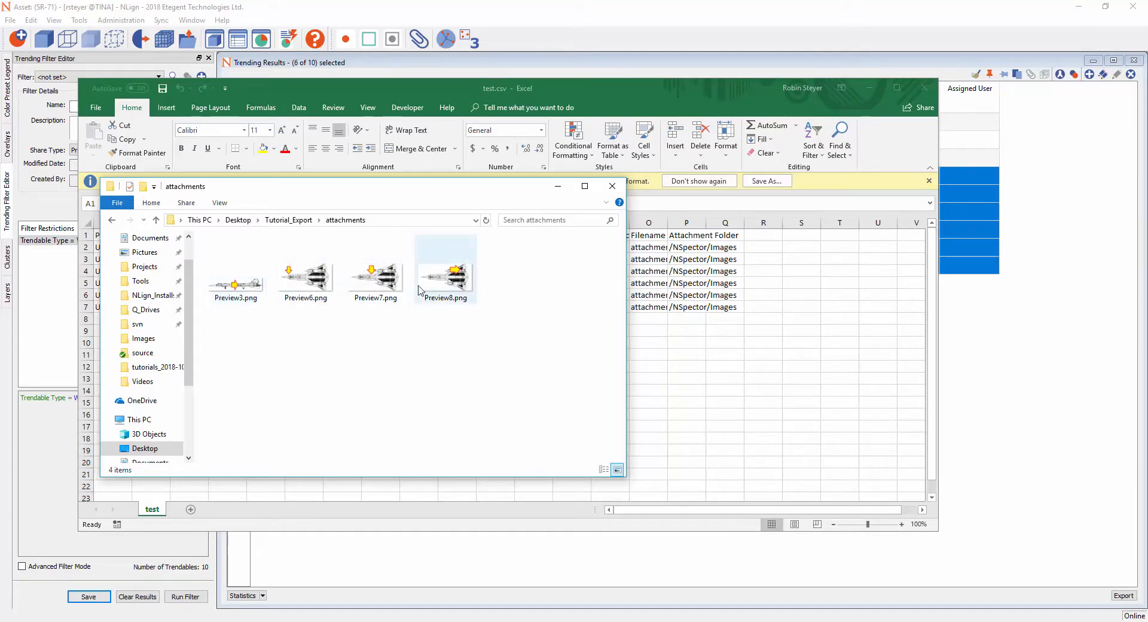
{"action": "left_click", "coordinate": [666, 100]}
{"action": "left_click", "coordinate": [637, 247]}
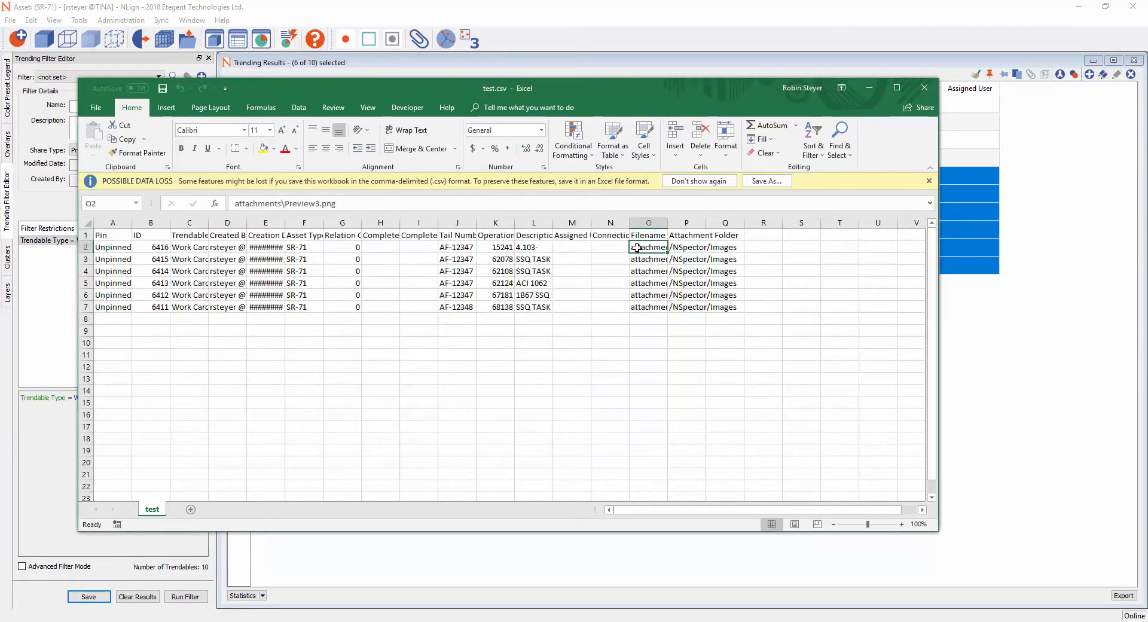
{"action": "left_click_drag", "start_coordinate": [668, 222], "coordinate": [770, 223]}
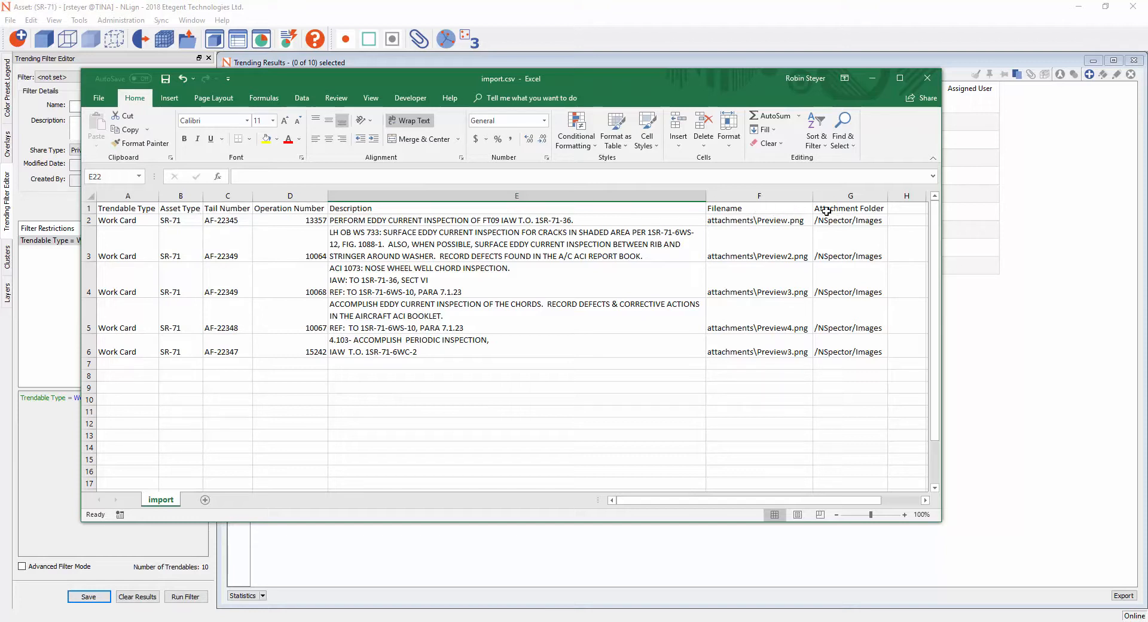
- Examine the Filename, Attachment Folder and header row cells of import.csv in Excel, and close the workbook
{"action": "left_click", "coordinate": [778, 221]}
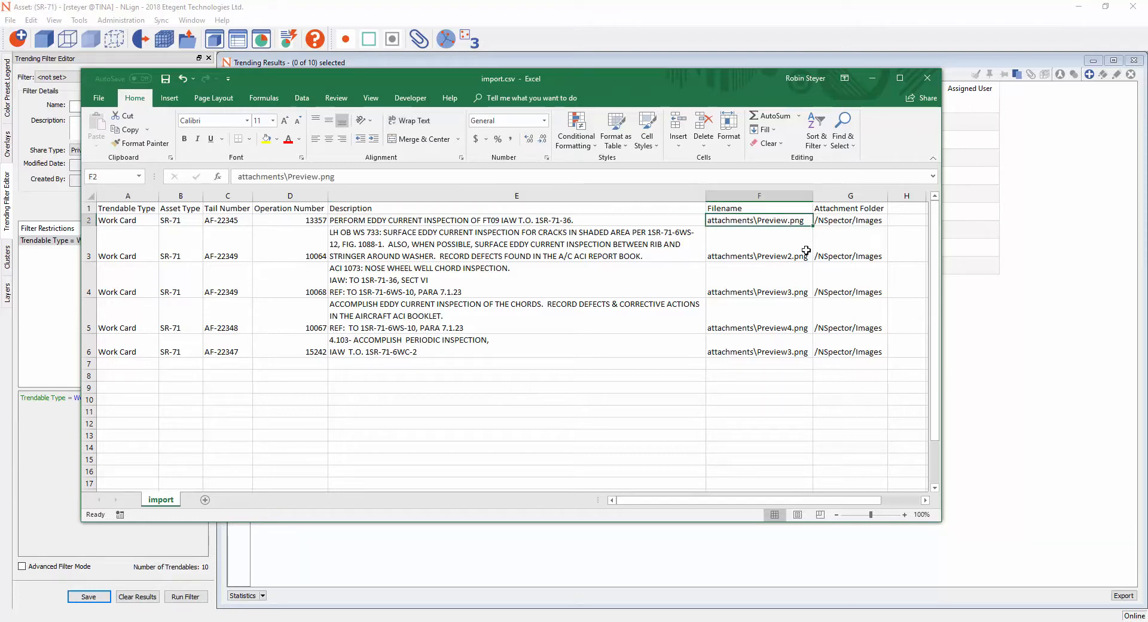
{"action": "left_click", "coordinate": [874, 221]}
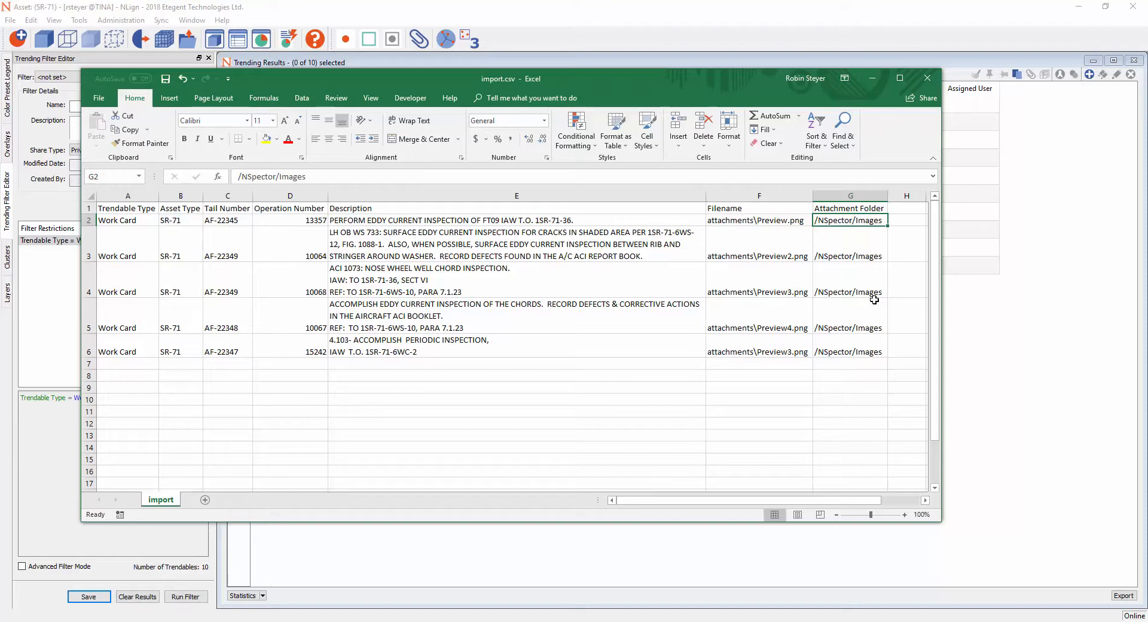
{"action": "left_click", "coordinate": [89, 208]}
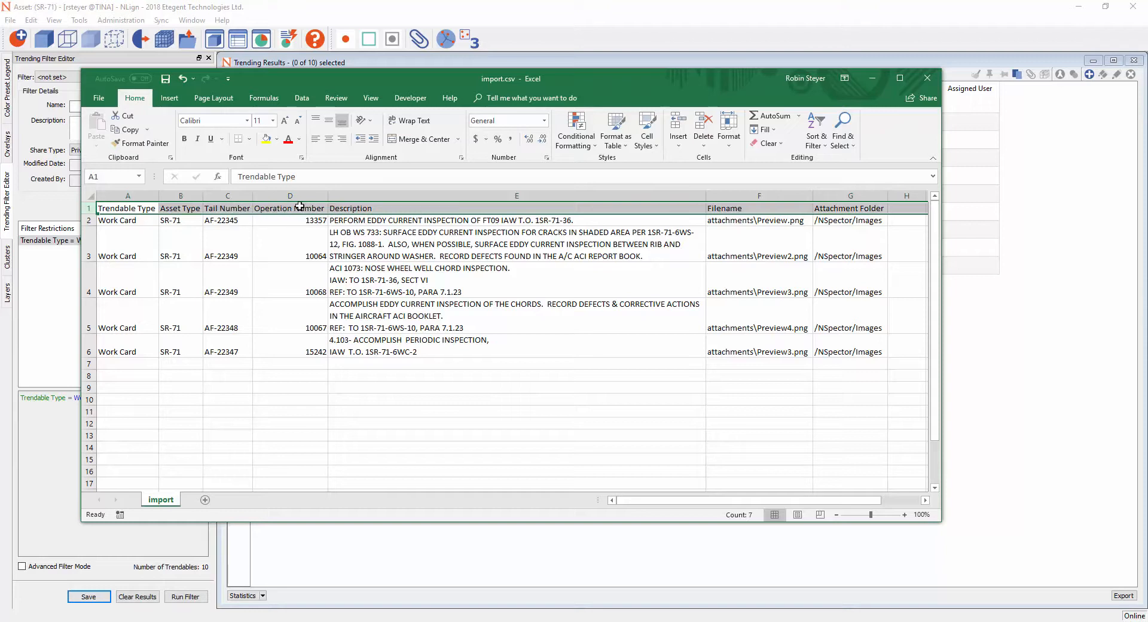
{"action": "left_click", "coordinate": [395, 208]}
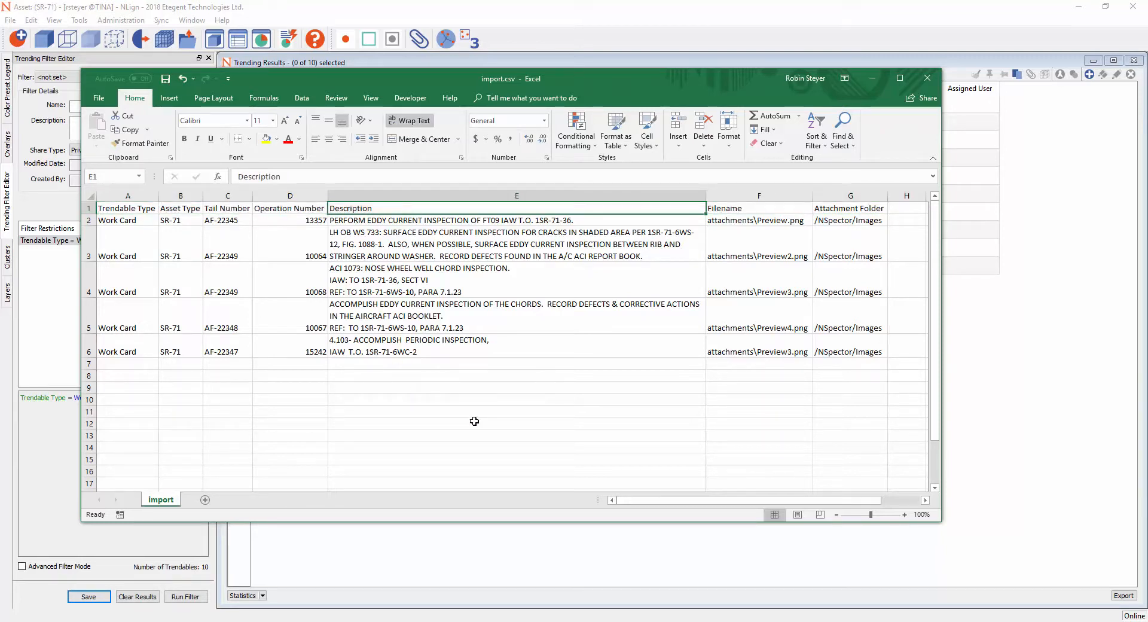
{"action": "left_click", "coordinate": [927, 78]}
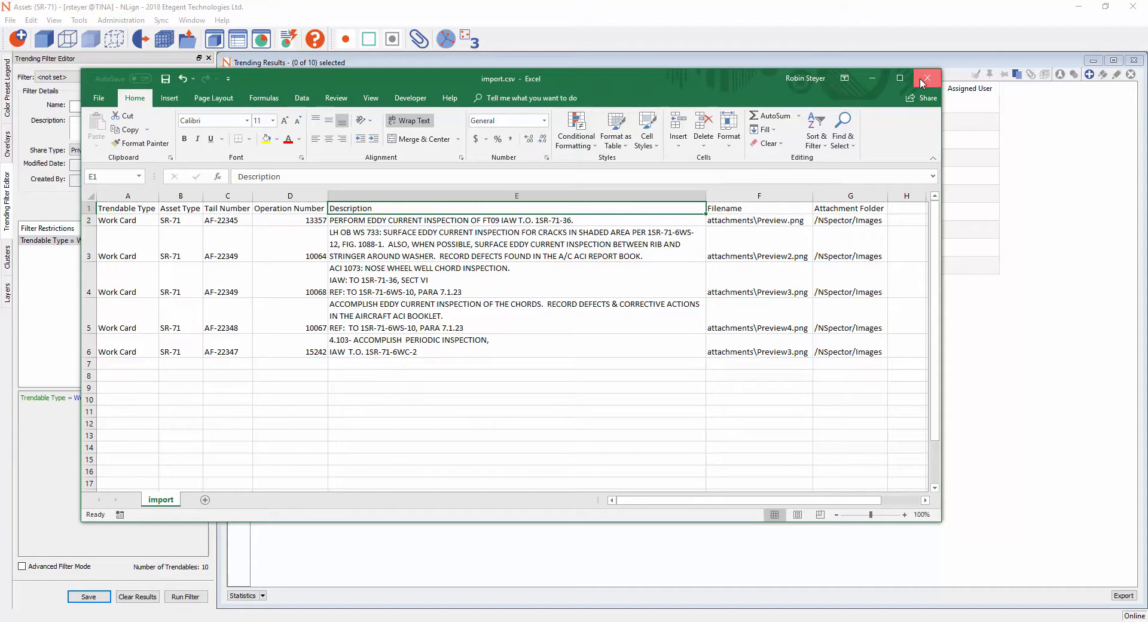
{"action": "left_click", "coordinate": [574, 330]}
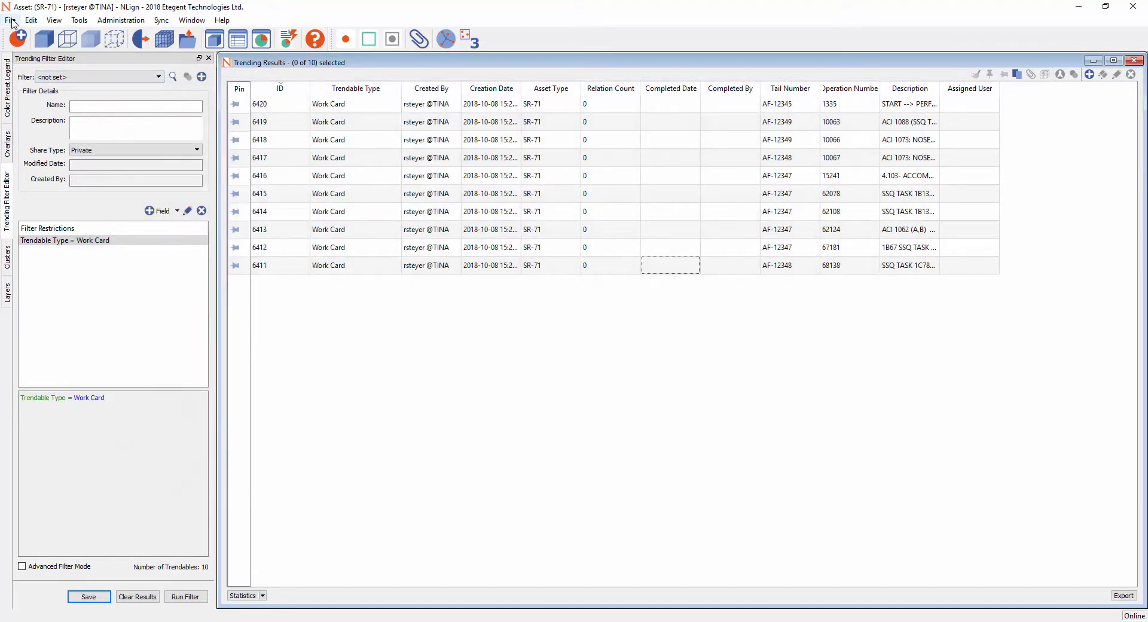
- Start inserting trendables in NLign and choose import.csv from the desktop's Tutorial_Import folder as the source file
{"action": "left_click", "coordinate": [12, 21]}
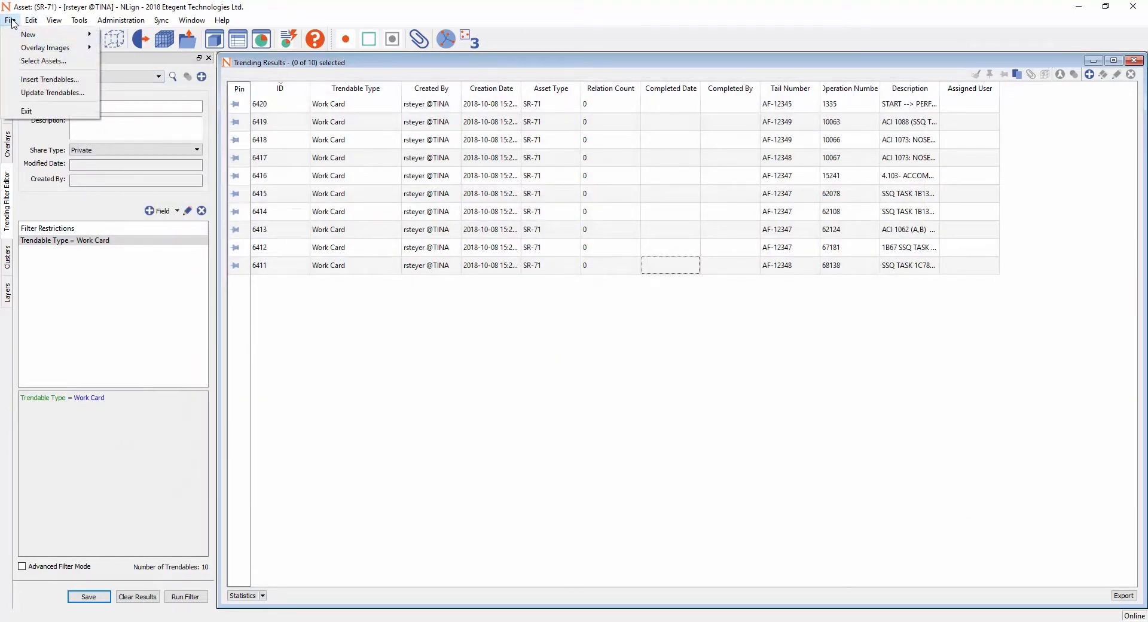
{"action": "left_click", "coordinate": [50, 81]}
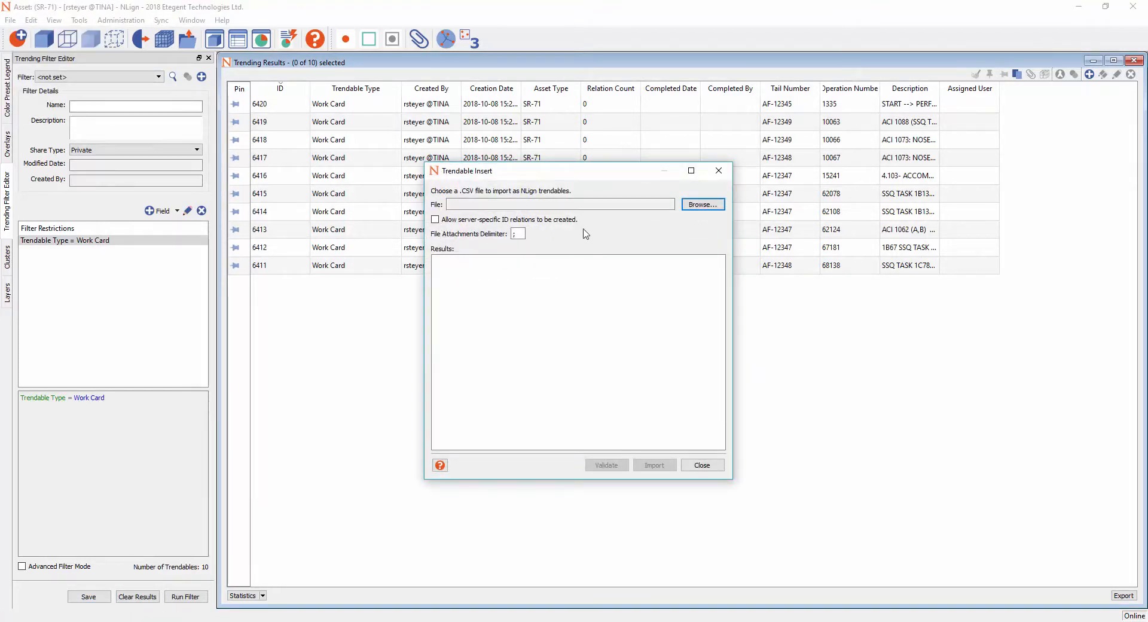
{"action": "left_click", "coordinate": [694, 206]}
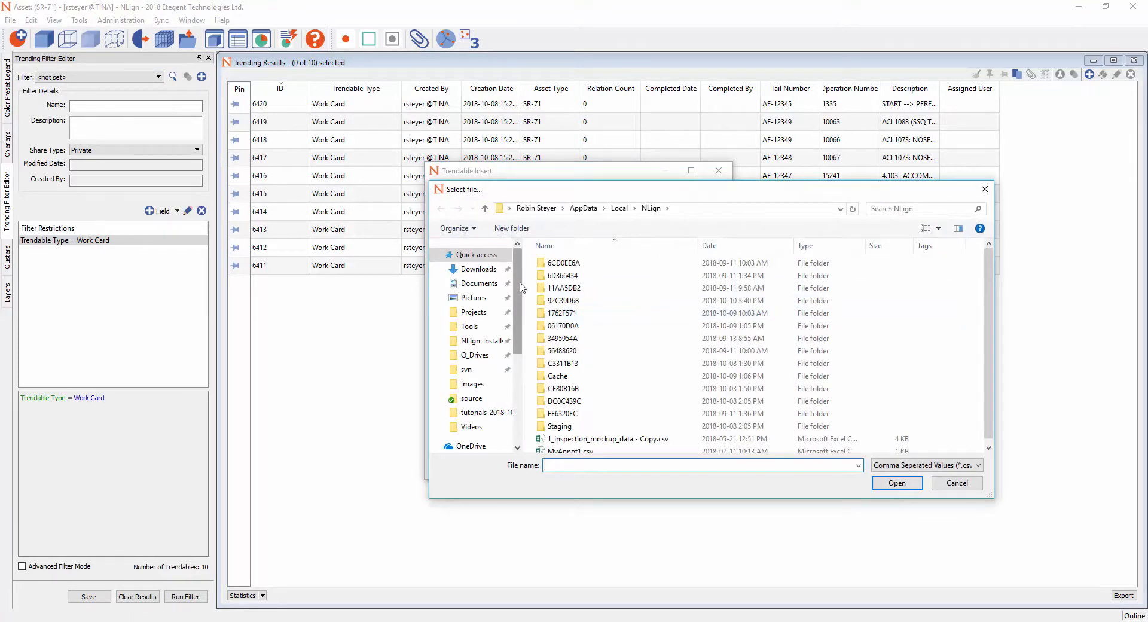
{"action": "scroll", "coordinate": [518, 301], "scroll_direction": "down", "scroll_amount": 2}
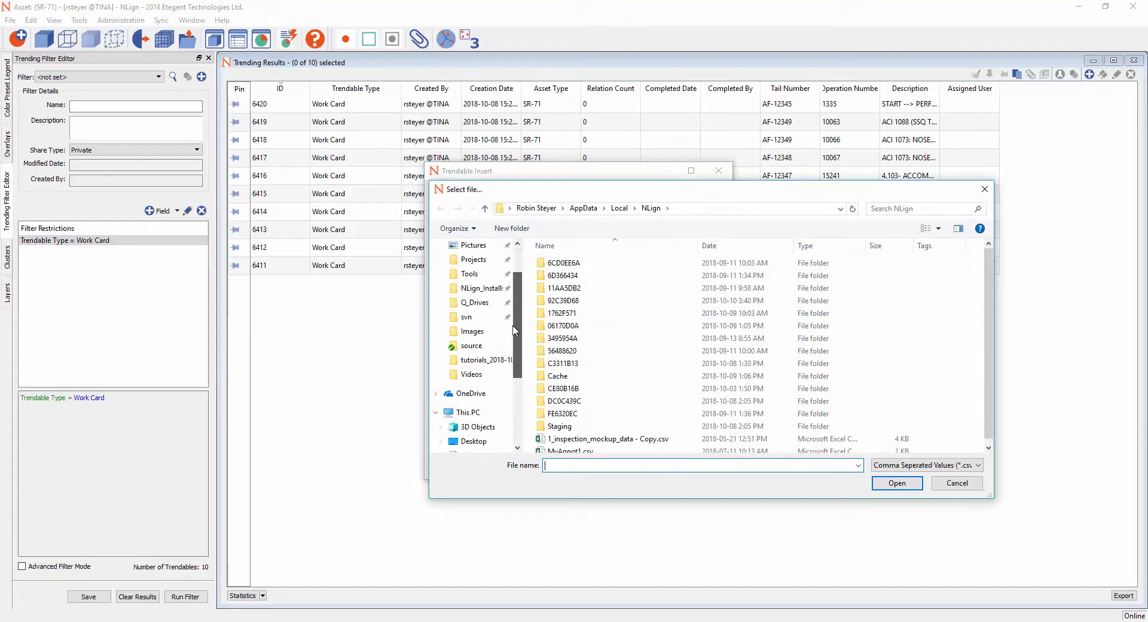
{"action": "left_click", "coordinate": [474, 426]}
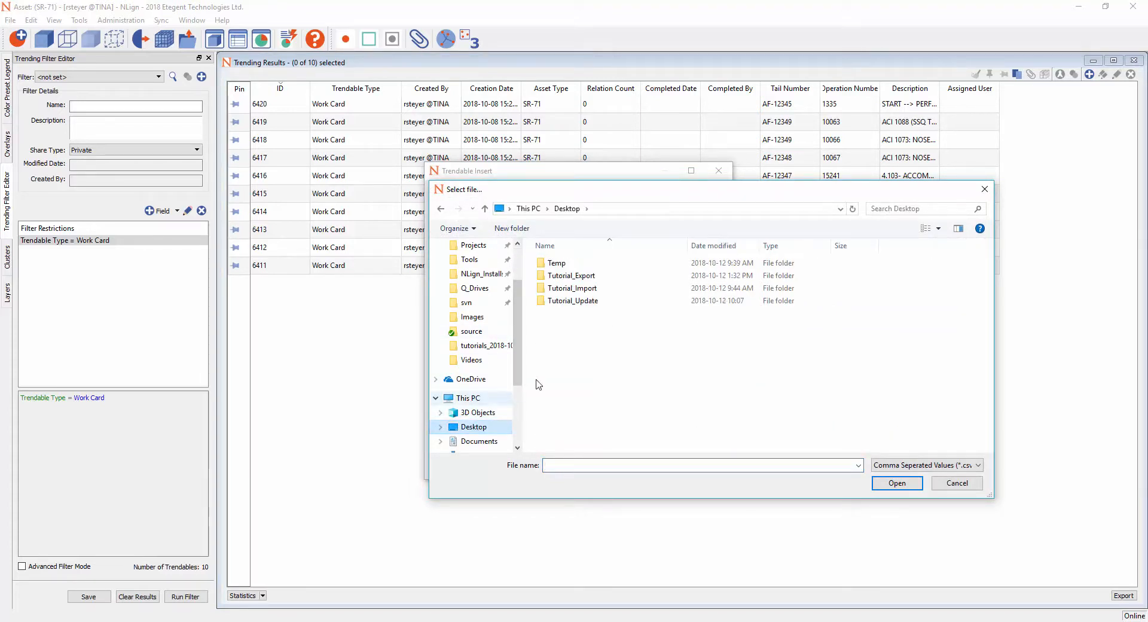
{"action": "double_click", "coordinate": [584, 288]}
{"action": "double_click", "coordinate": [567, 276]}
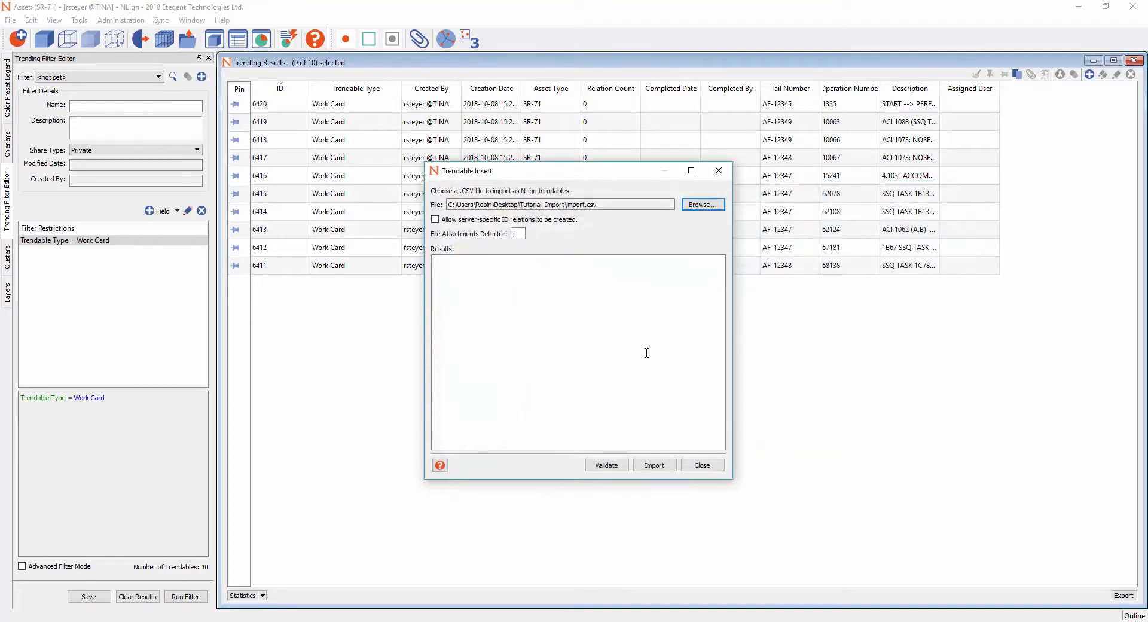
- Validate the chosen CSV file and import its five rows as new trendables
{"action": "left_click", "coordinate": [605, 466]}
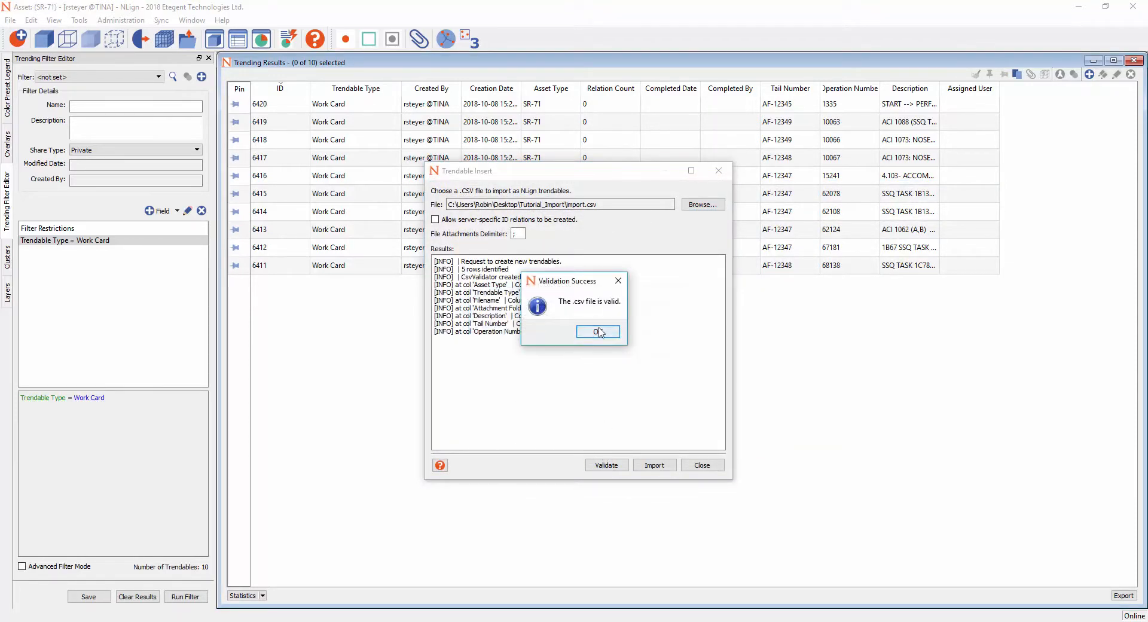
{"action": "left_click", "coordinate": [598, 334]}
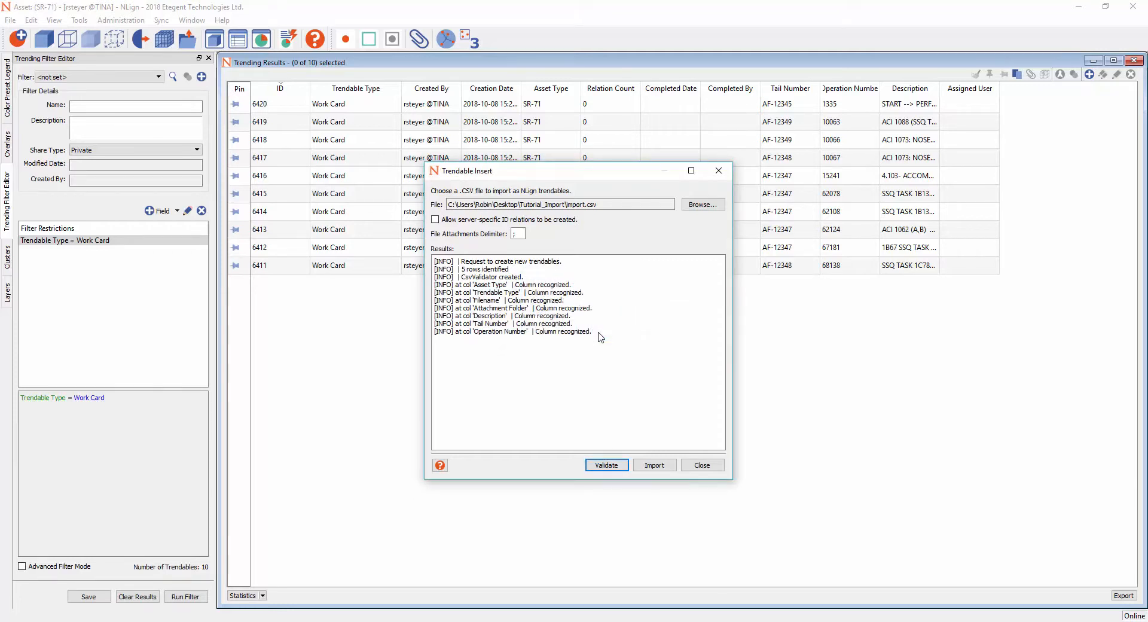
{"action": "left_click", "coordinate": [647, 467]}
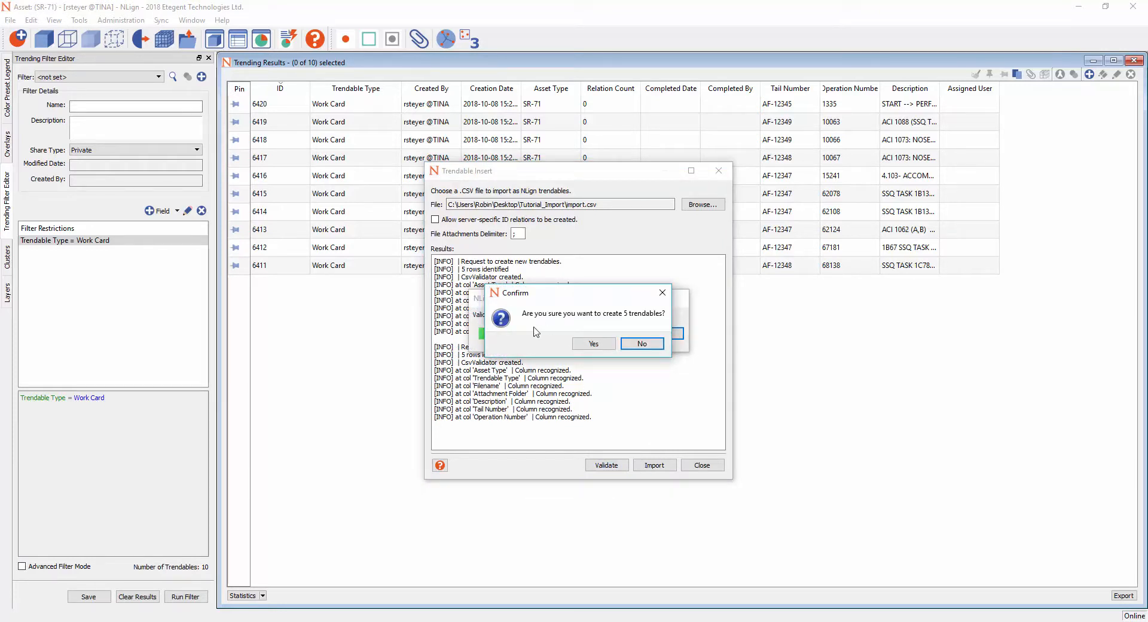
{"action": "left_click", "coordinate": [593, 345]}
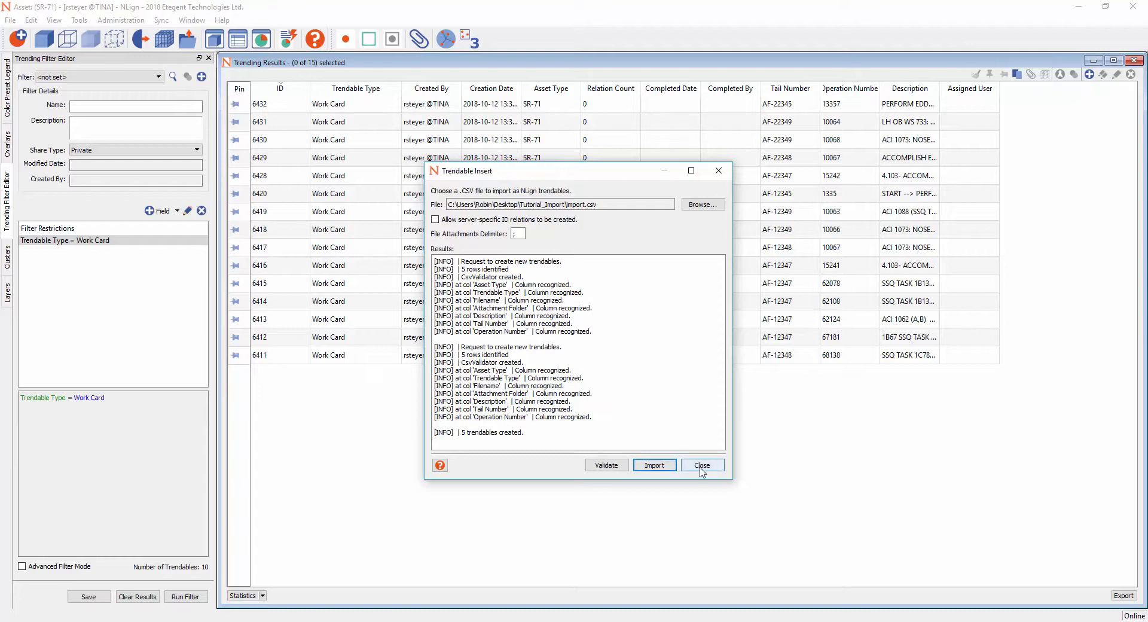
{"action": "left_click", "coordinate": [702, 466]}
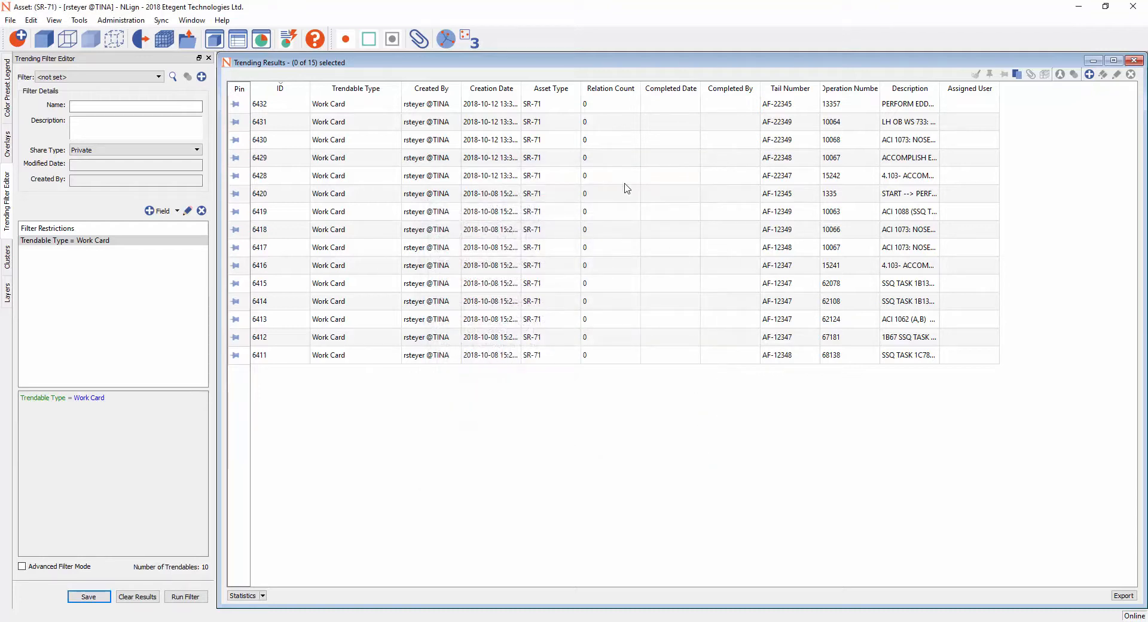
- Highlight the first seven rows of the trending results to review the newly imported work cards, and clear the selection
{"action": "left_click_drag", "start_coordinate": [308, 103], "coordinate": [668, 218]}
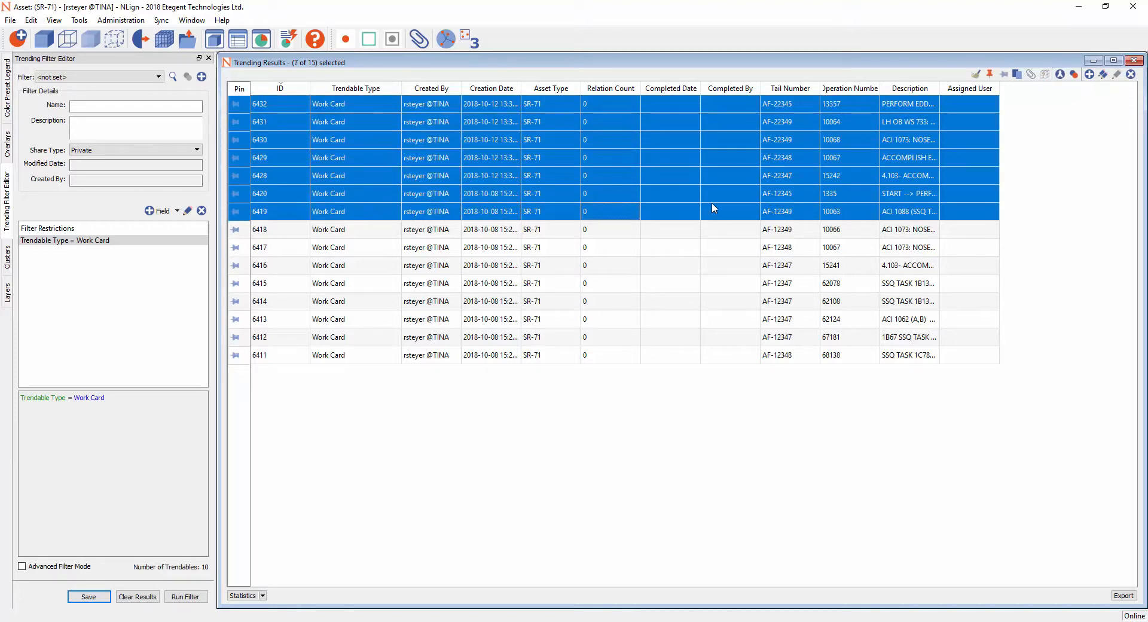
{"action": "left_click", "coordinate": [1035, 123]}
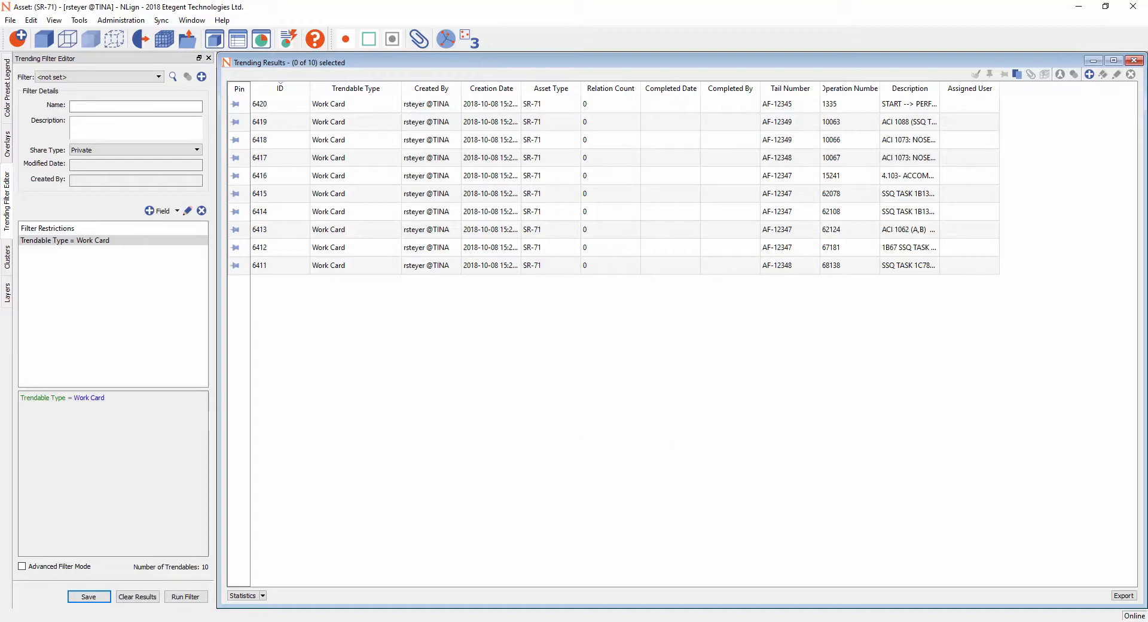
- Review the ID and Tail Number columns of update.csv in Excel and close the workbook
{"action": "left_click", "coordinate": [252, 621]}
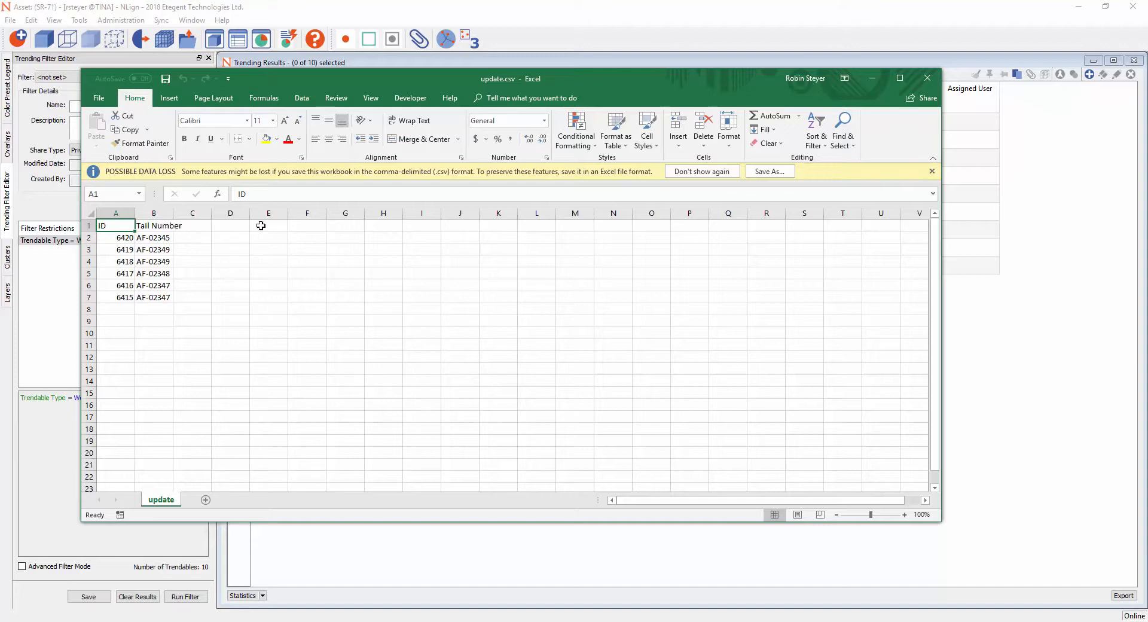
{"action": "left_click", "coordinate": [928, 79]}
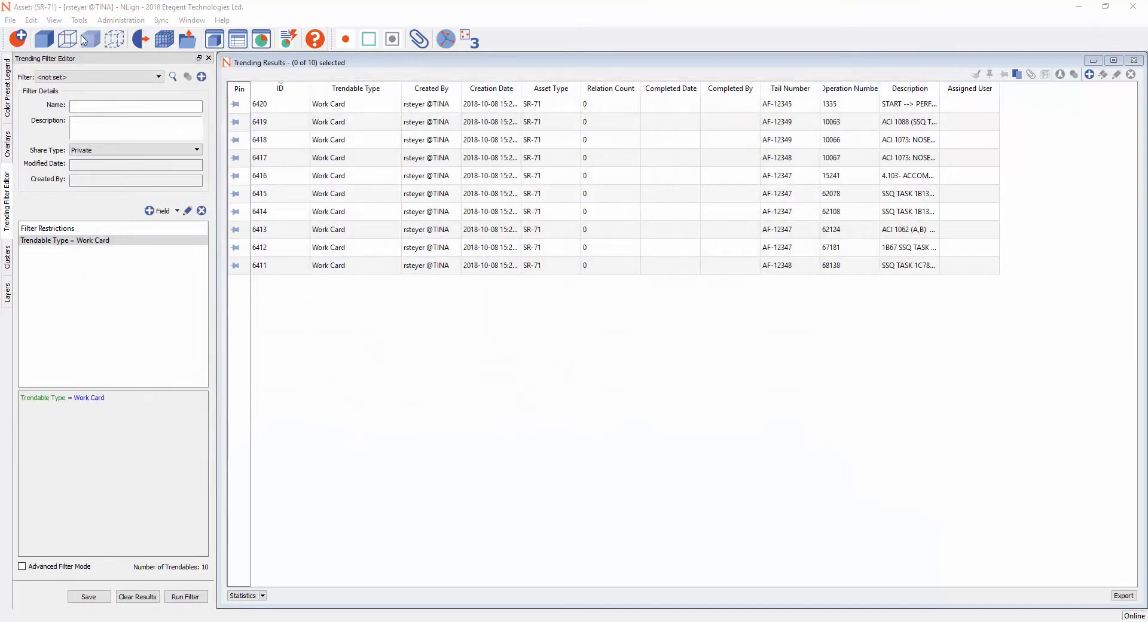
- Start updating existing trendables and choose update.csv from the desktop's Tutorial_Update folder as the source file
{"action": "left_click", "coordinate": [10, 20]}
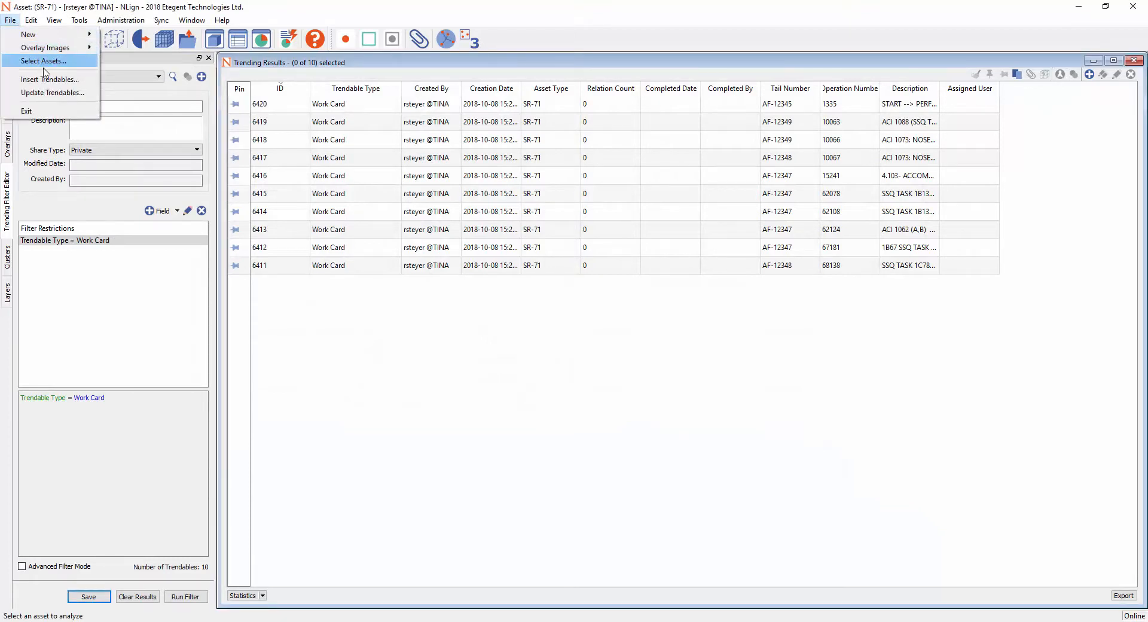
{"action": "left_click", "coordinate": [54, 94]}
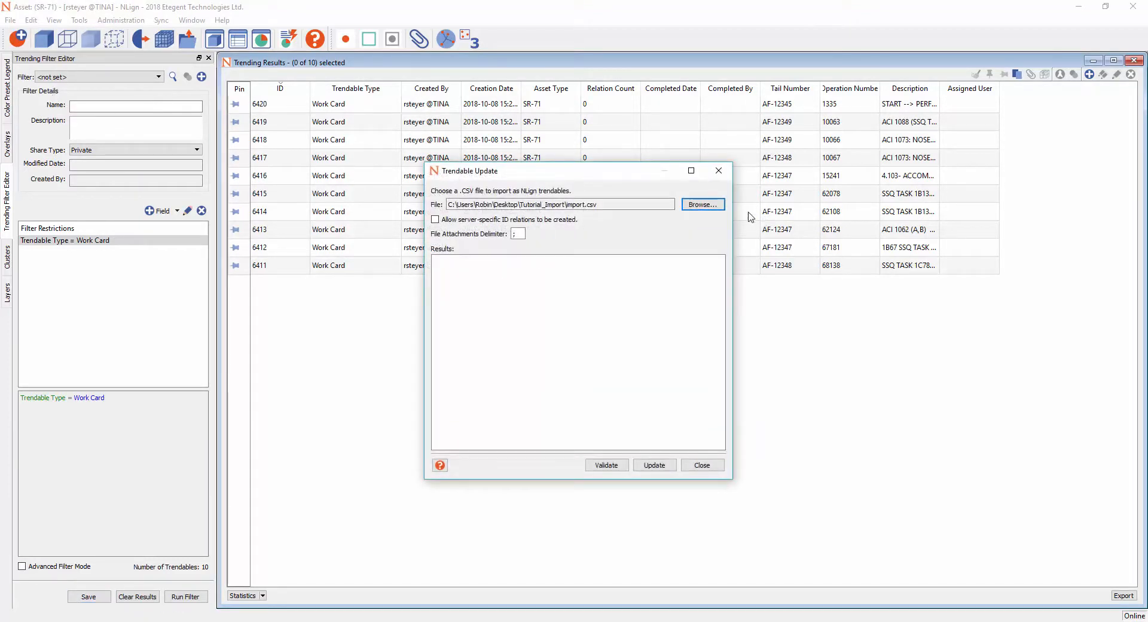
{"action": "left_click", "coordinate": [711, 204]}
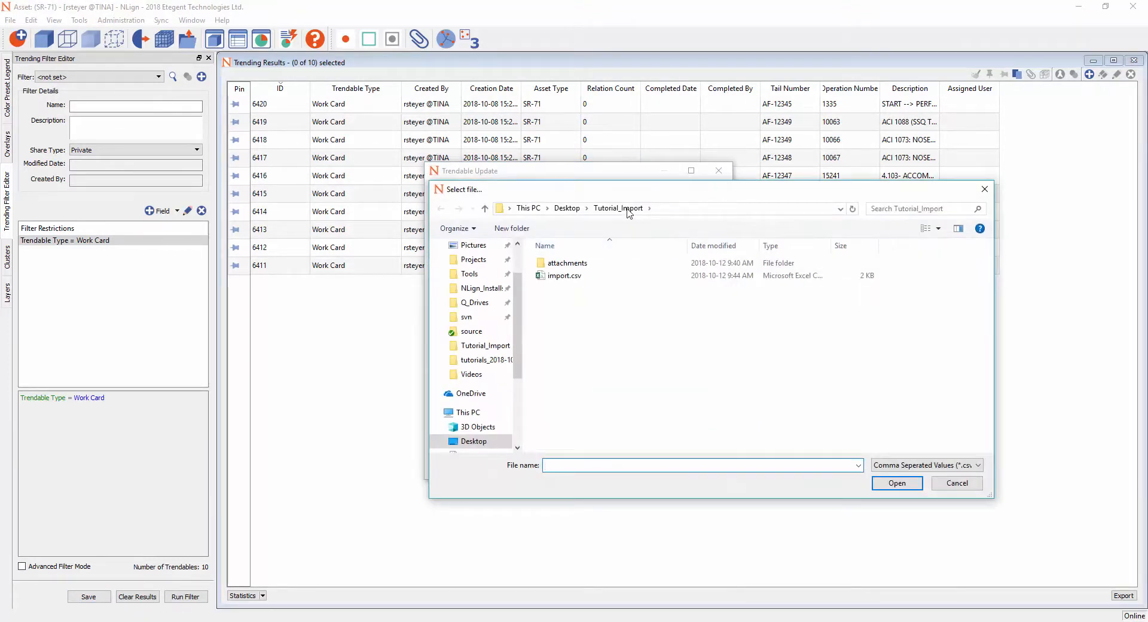
{"action": "left_click", "coordinate": [567, 208]}
{"action": "left_click", "coordinate": [574, 301]}
{"action": "double_click", "coordinate": [575, 301]}
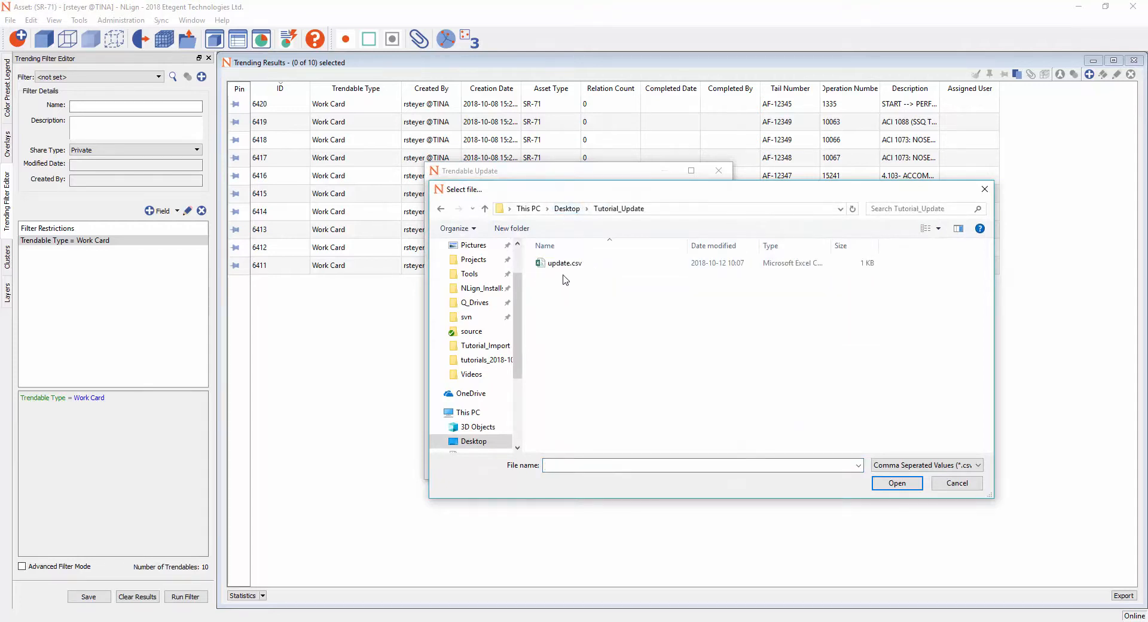
{"action": "double_click", "coordinate": [561, 262]}
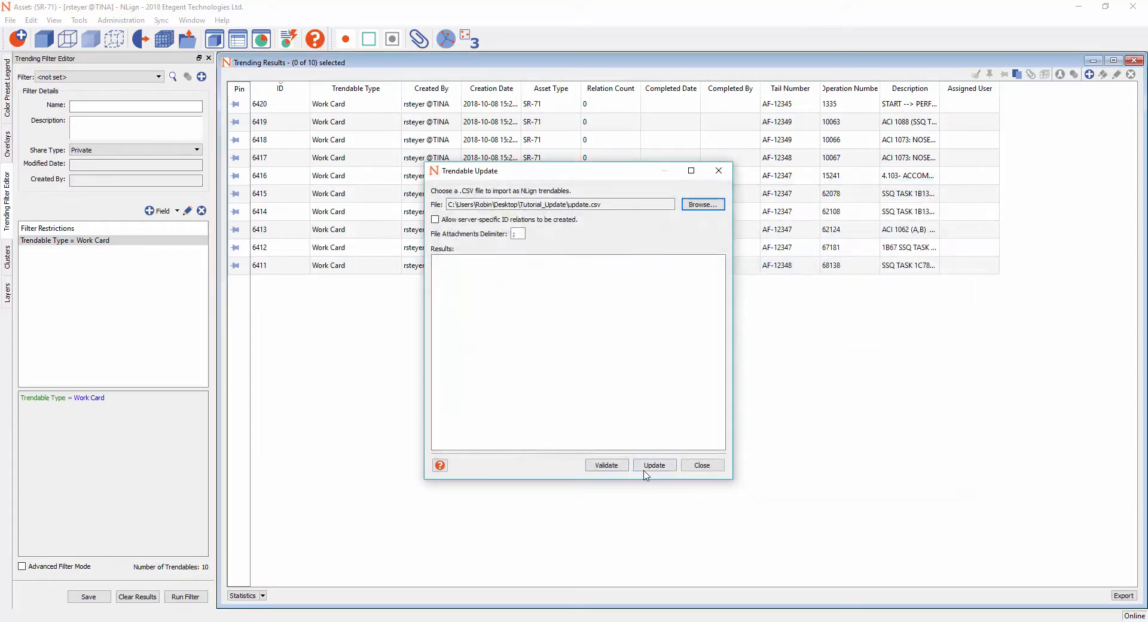
- Run the trendable update from the chosen CSV file, confirm it, and close the update dialog
{"action": "left_click", "coordinate": [655, 466]}
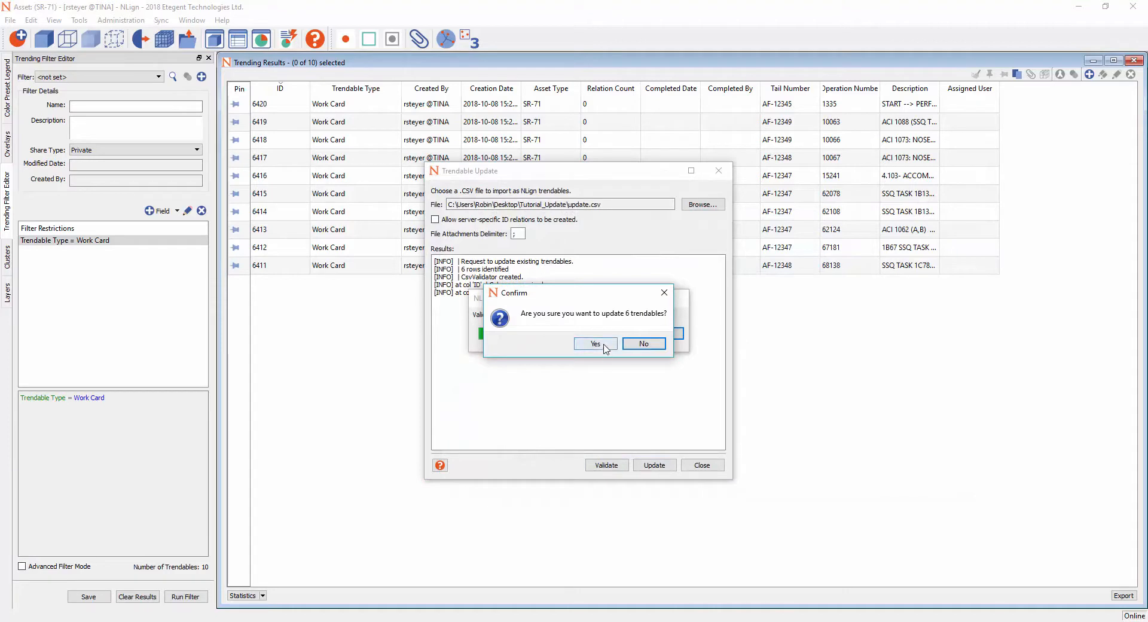
{"action": "left_click", "coordinate": [595, 344]}
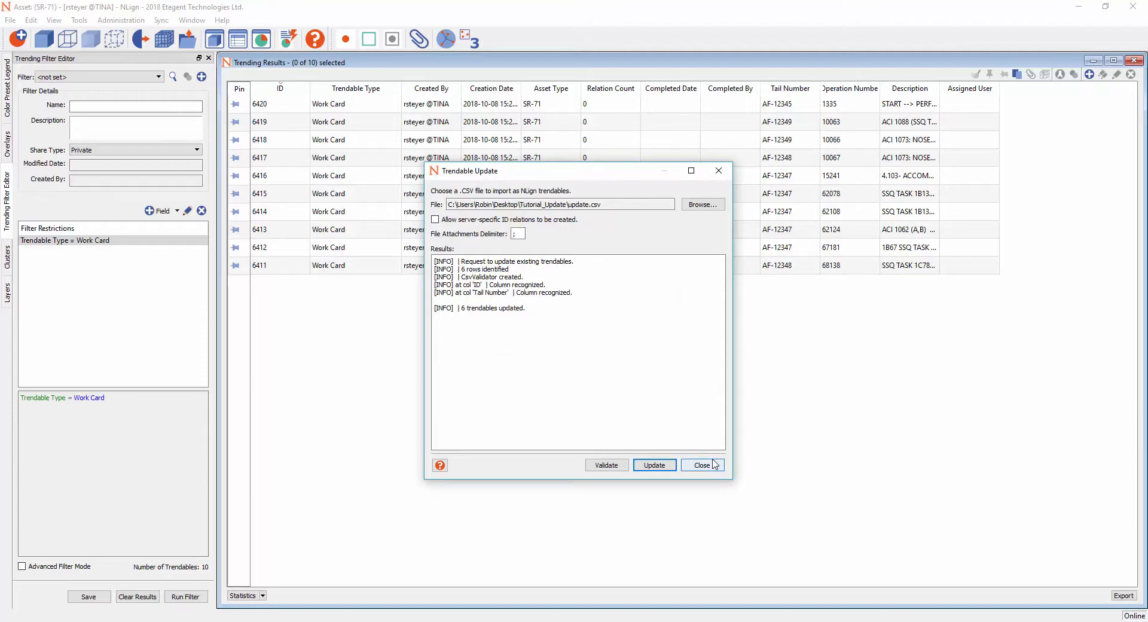
{"action": "left_click", "coordinate": [719, 464]}
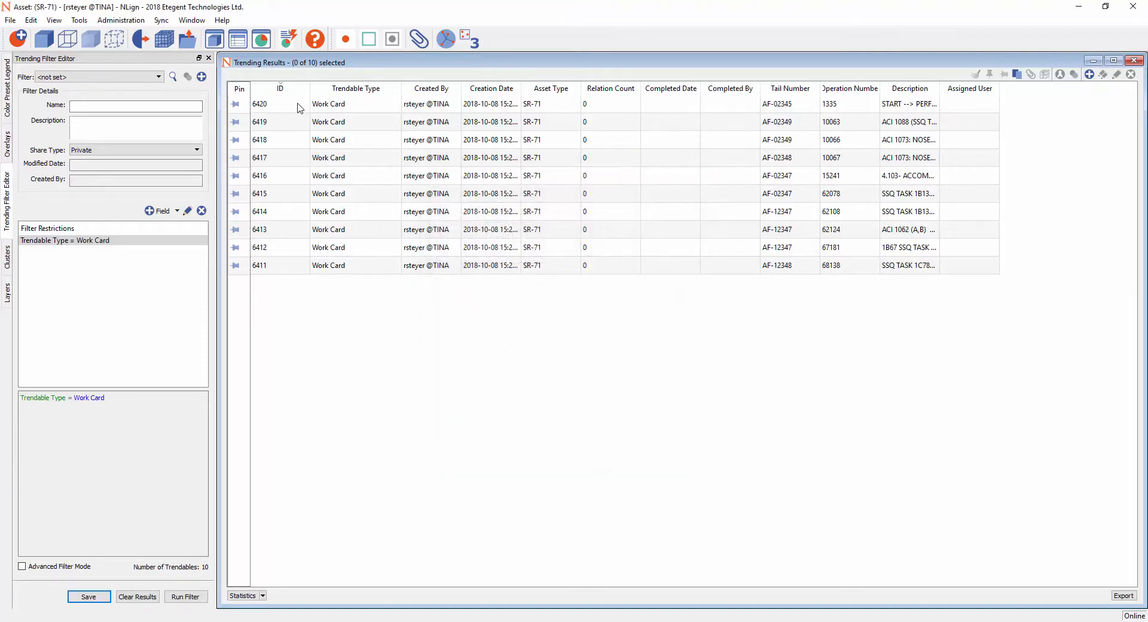
- Open the details of work card 6420 and highlight its tail number to check the update
{"action": "double_click", "coordinate": [299, 104]}
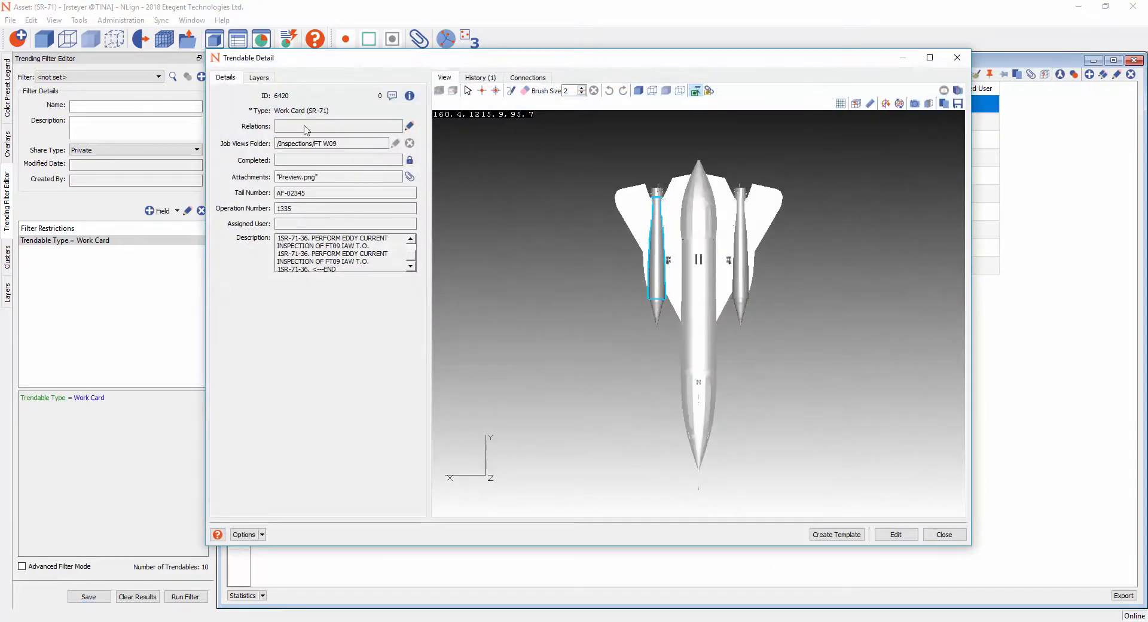
{"action": "left_click_drag", "start_coordinate": [299, 198], "coordinate": [277, 197]}
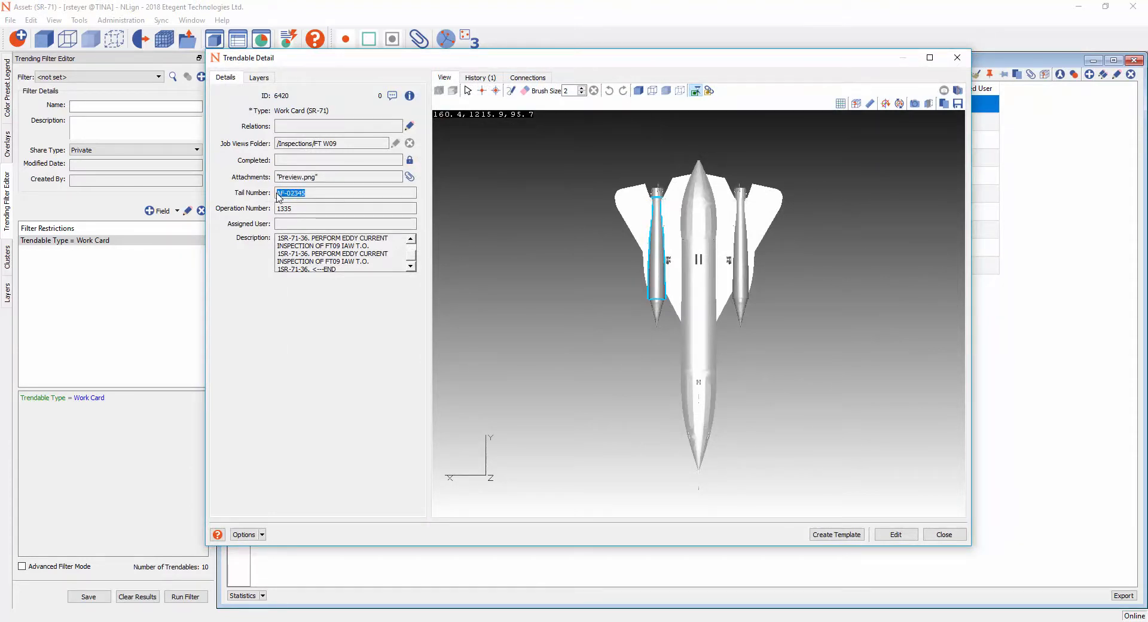